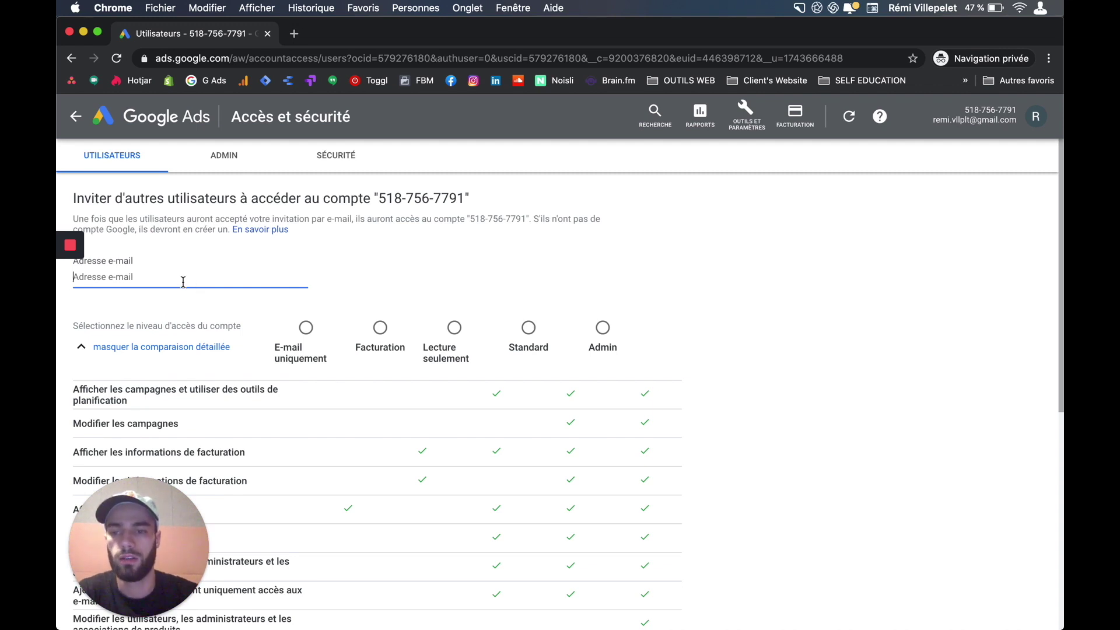
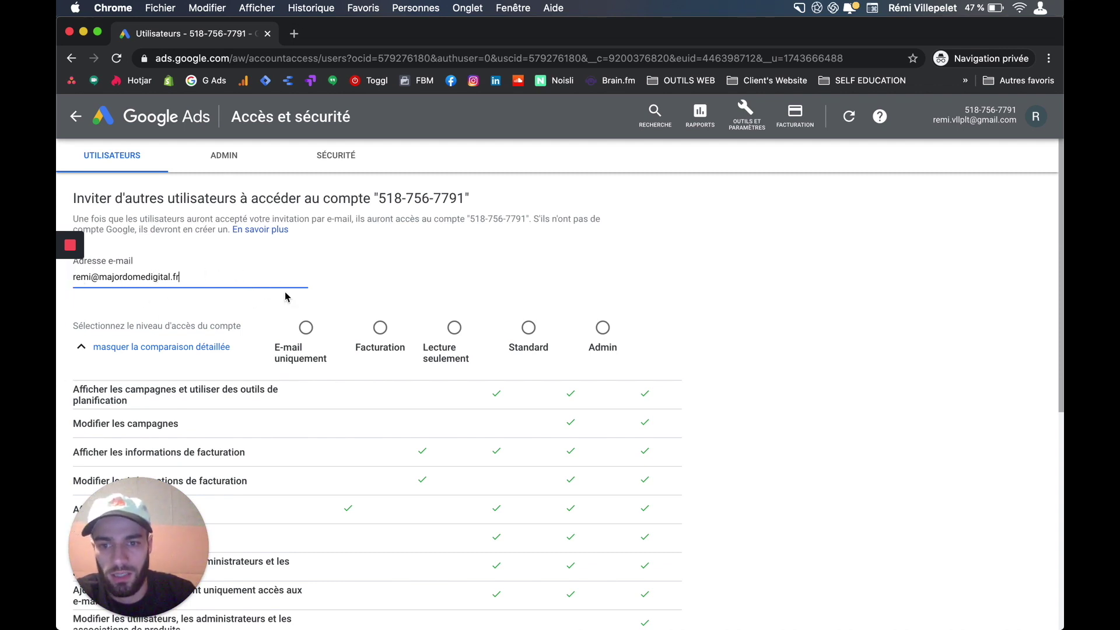
# - Enter the new user's e-mail address in the Adresse e-mail field of the invitation form
pyautogui.scroll(-1, 342, 330)
pyautogui.scroll(-1, 342, 328)
pyautogui.scroll(-4, 564, 368)
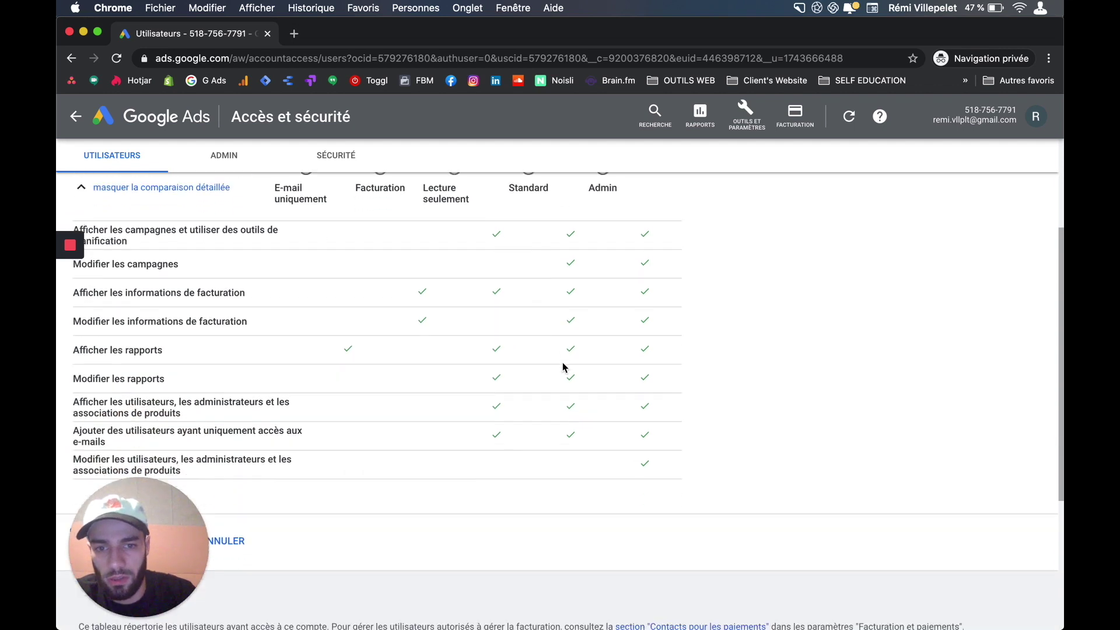
pyautogui.scroll(5, 564, 368)
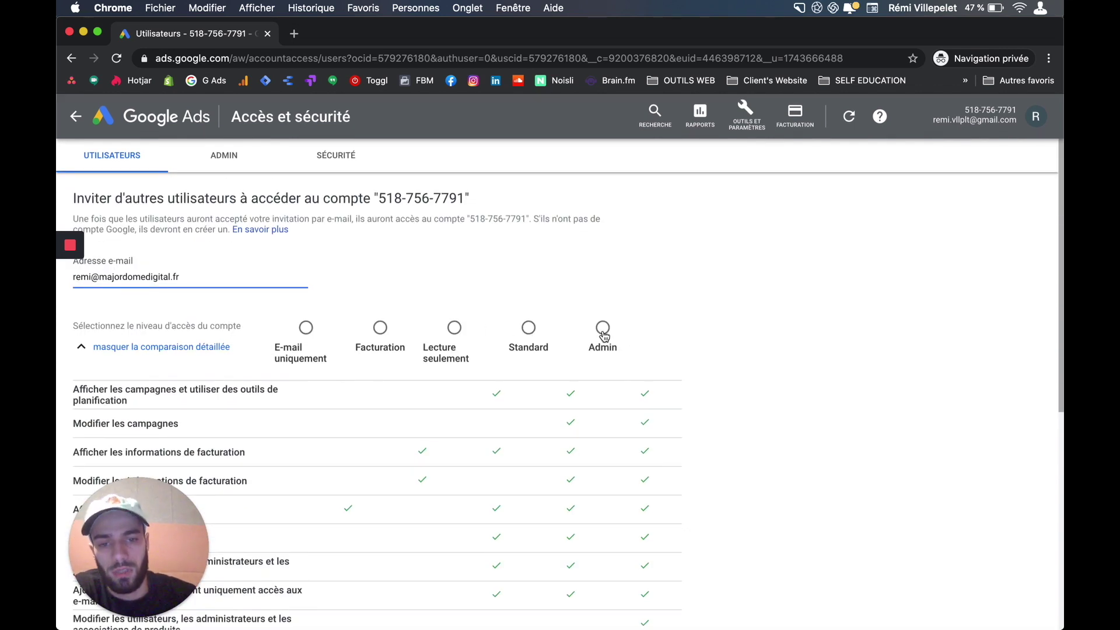
pyautogui.scroll(-1, 603, 333)
# - Switch the access level from Standard to Admin and send the invitation
pyautogui.click(530, 313)
pyautogui.scroll(-4, 535, 321)
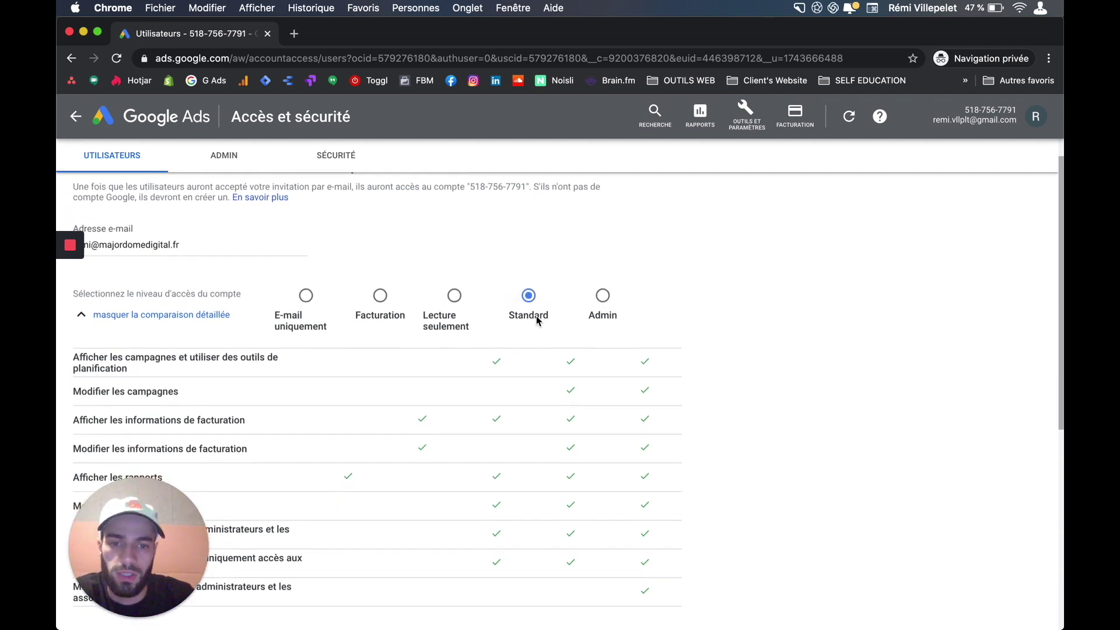
pyautogui.scroll(-3, 588, 469)
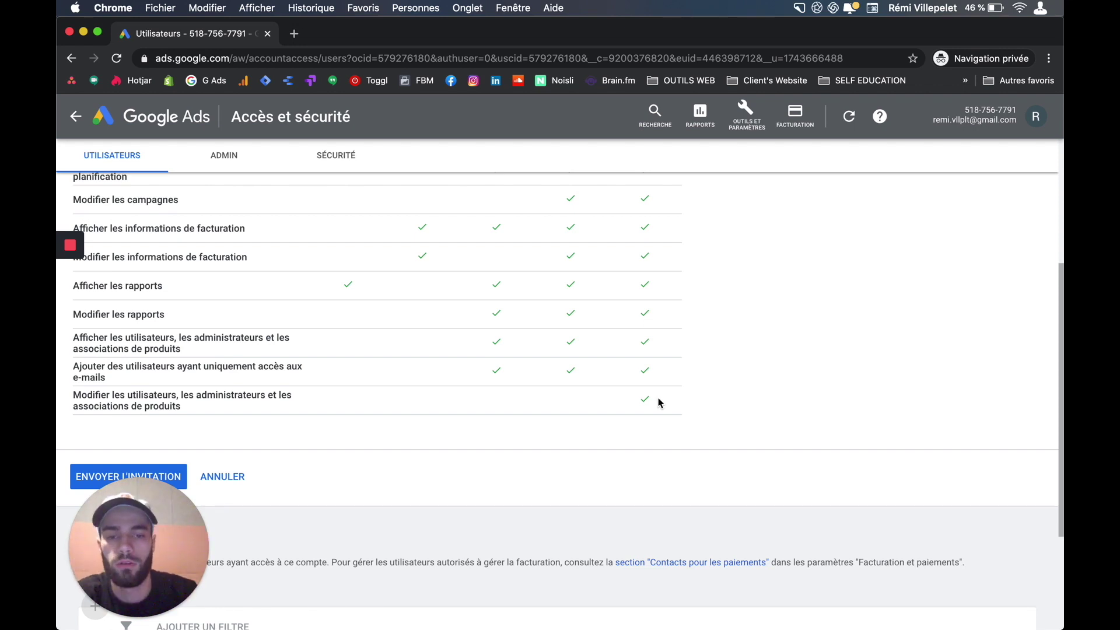
pyautogui.scroll(3, 649, 362)
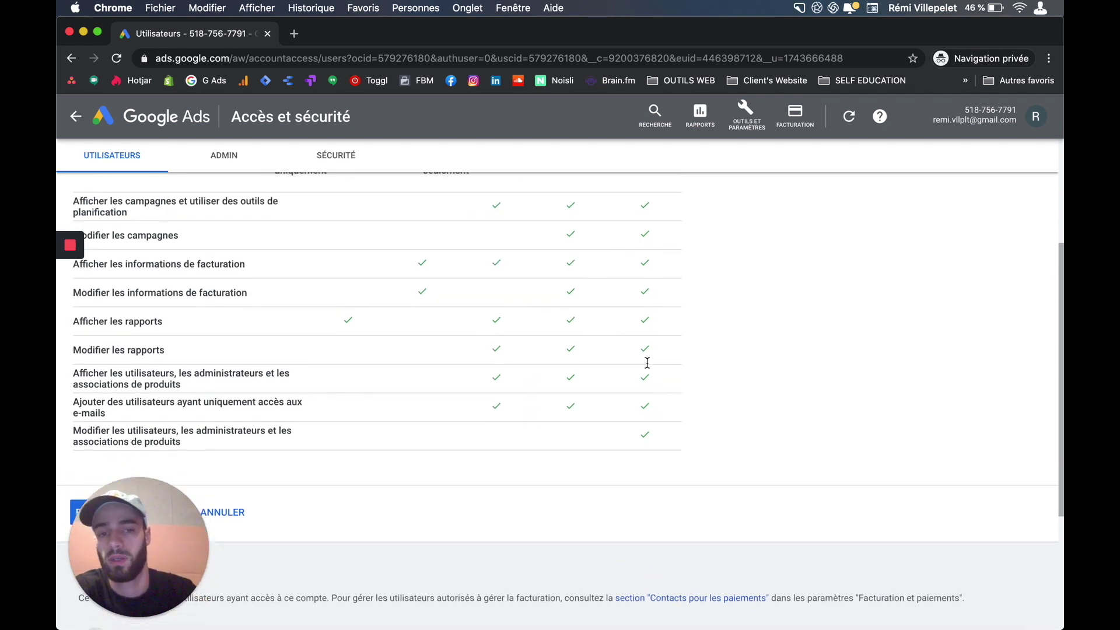
pyautogui.scroll(-2, 649, 362)
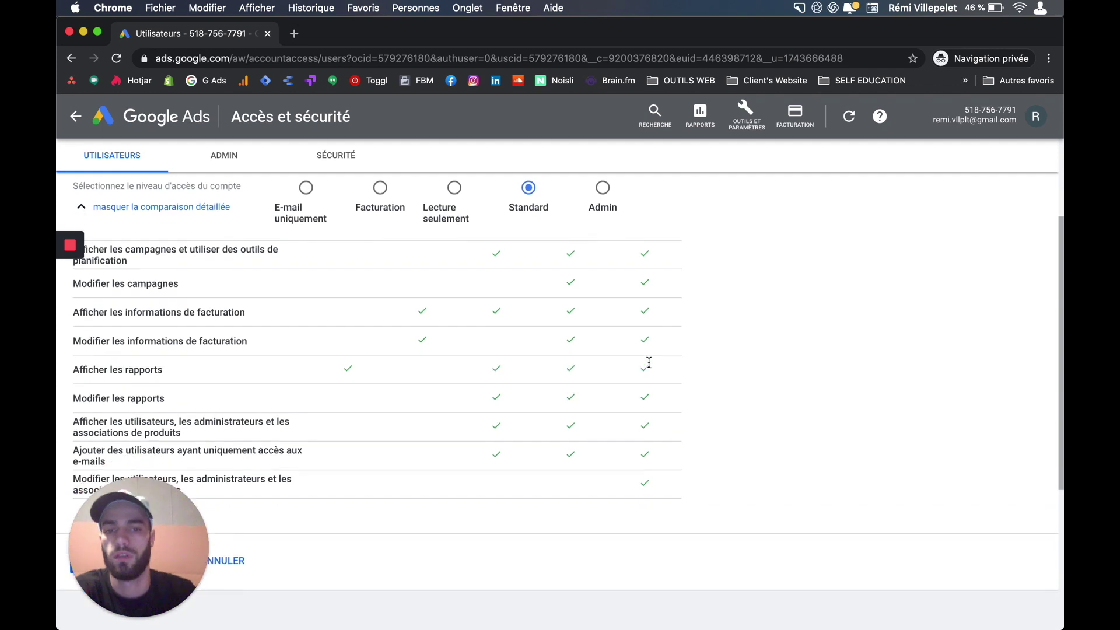
pyautogui.scroll(2, 649, 364)
pyautogui.scroll(-2, 629, 461)
pyautogui.scroll(4, 605, 445)
pyautogui.click(605, 300)
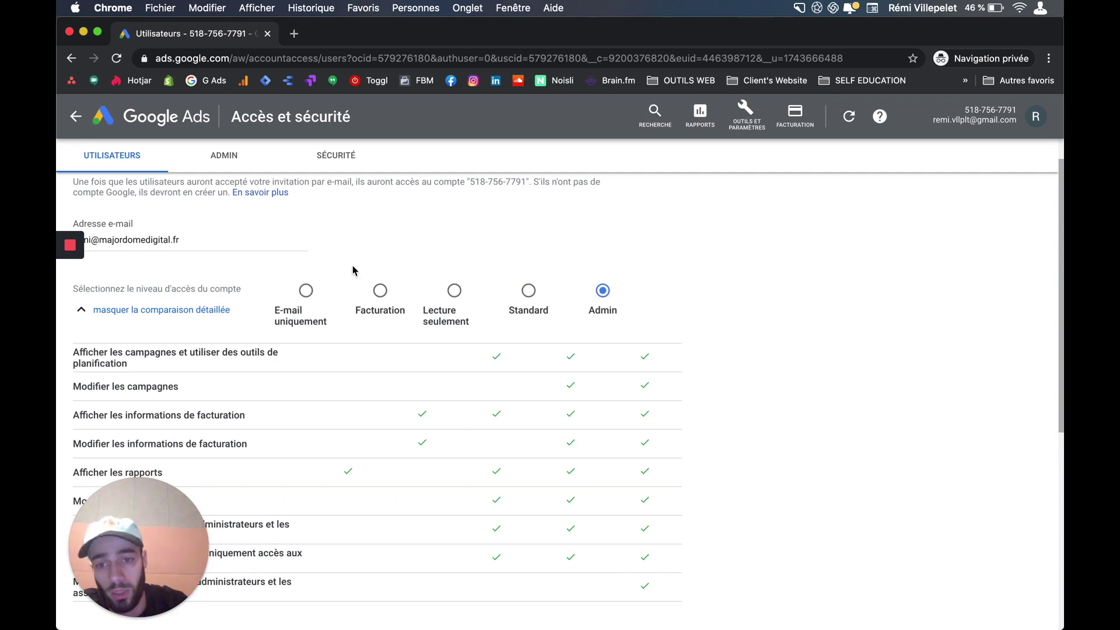
pyautogui.scroll(-3, 418, 348)
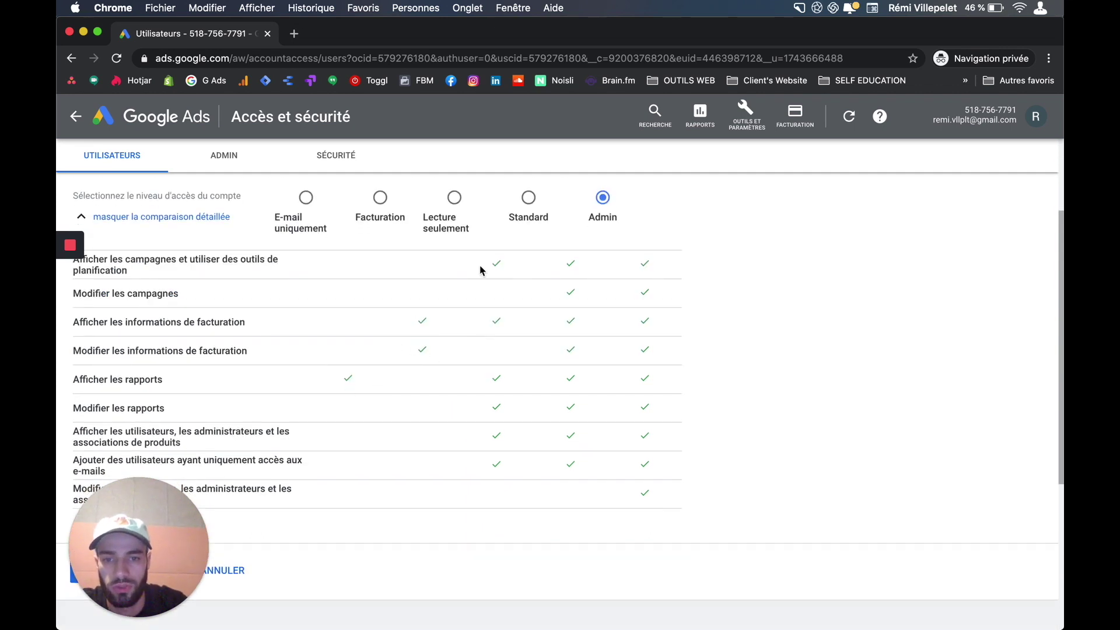
pyautogui.scroll(-5, 465, 383)
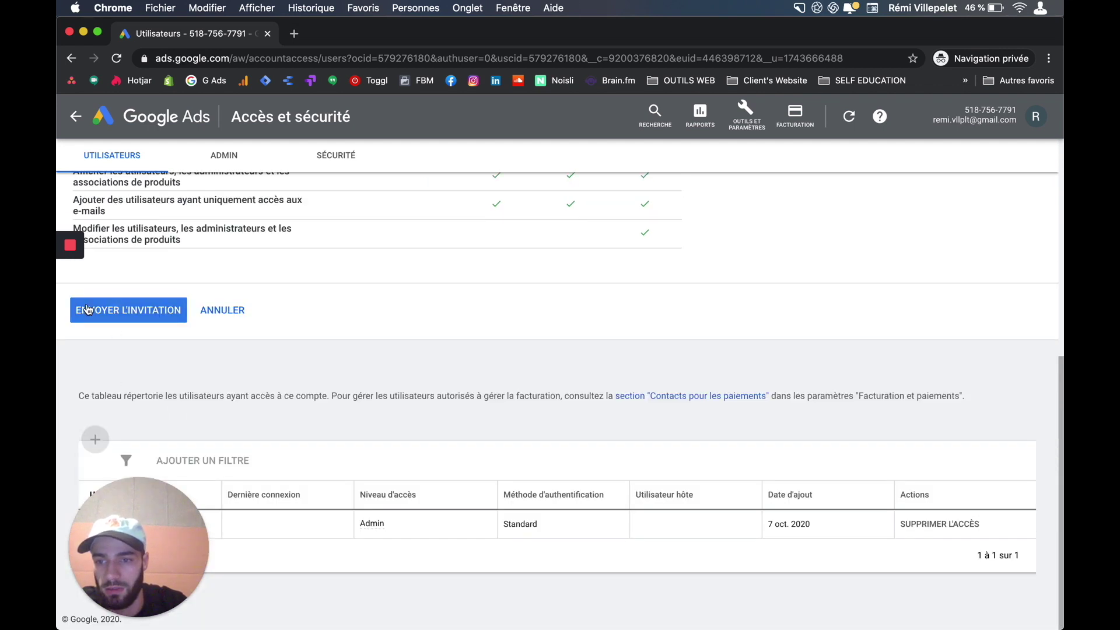
pyautogui.click(129, 312)
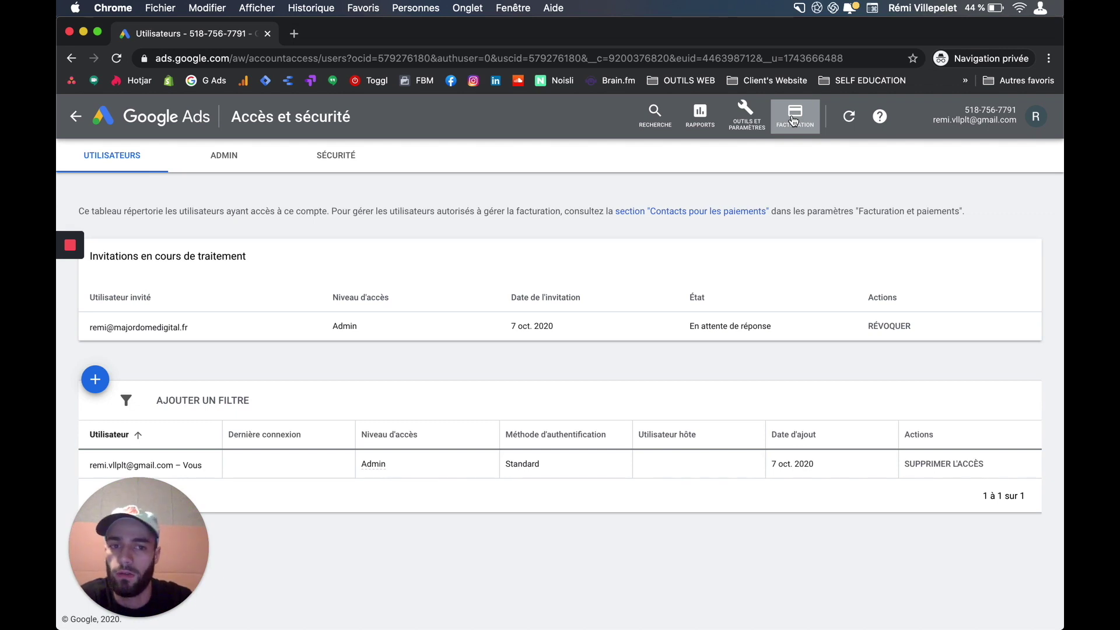
# - Go to Facturation > Récapitulatif via Outils et paramètres to start the billing setup
pyautogui.click(794, 121)
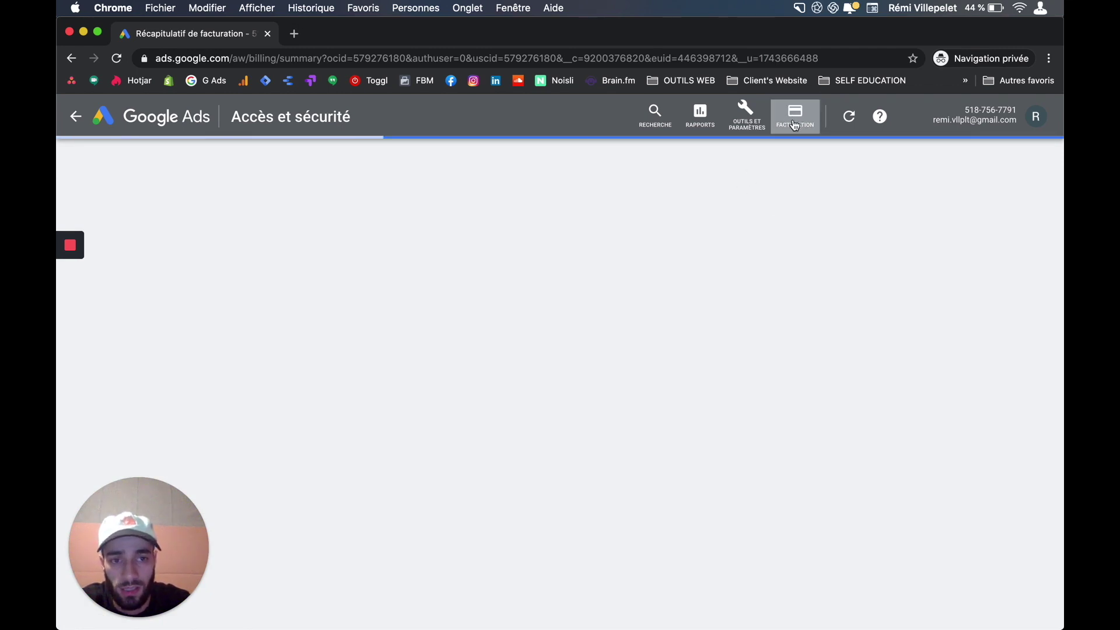
pyautogui.click(745, 119)
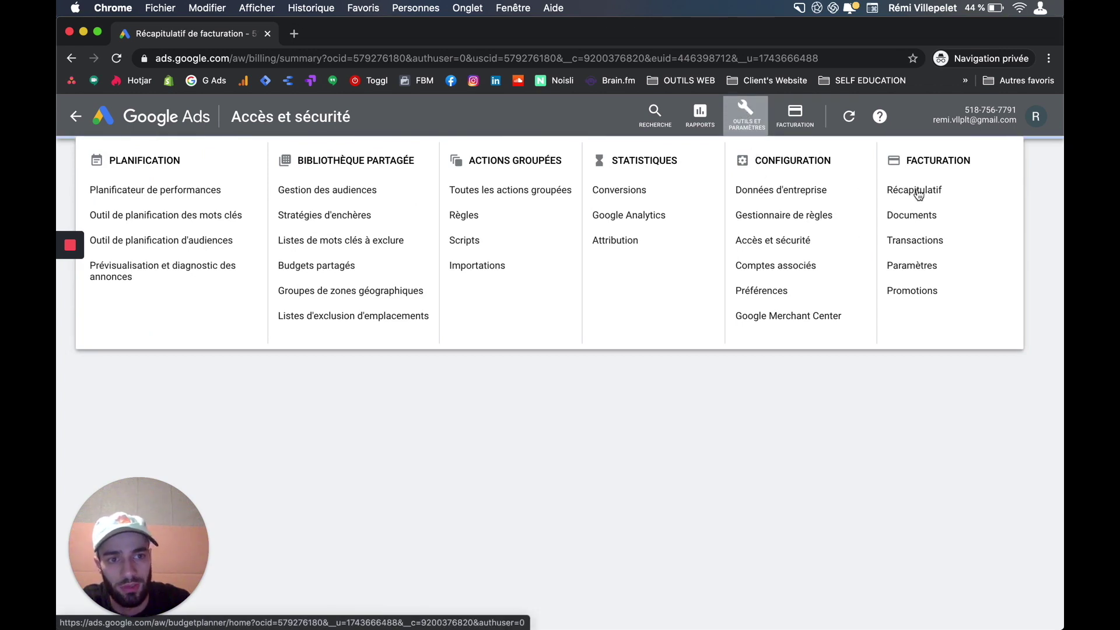
pyautogui.click(798, 118)
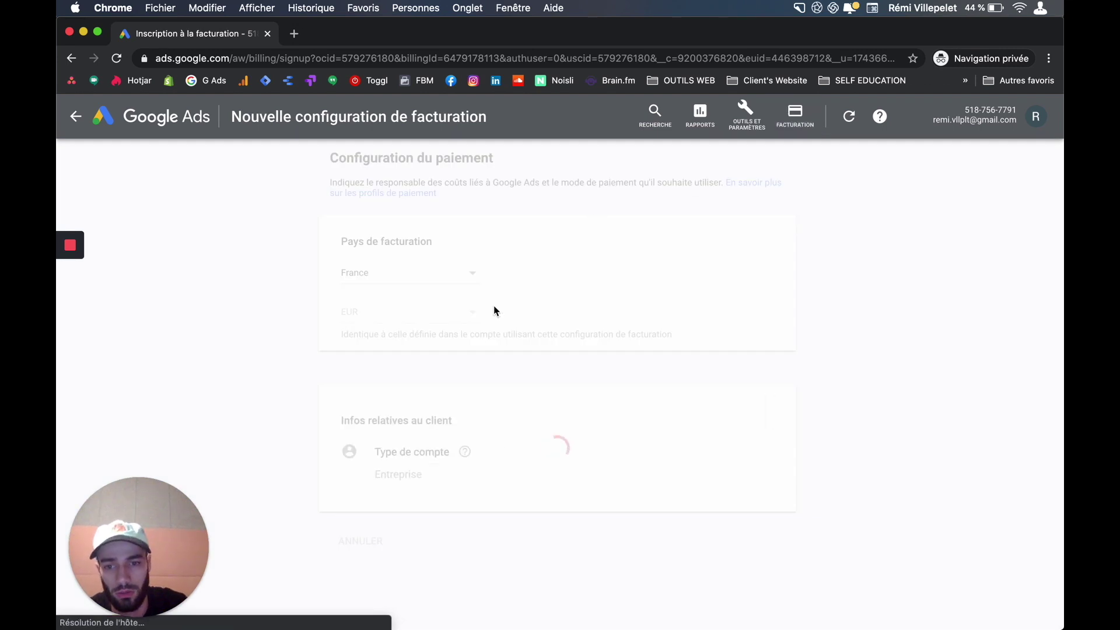
pyautogui.scroll(-1, 482, 283)
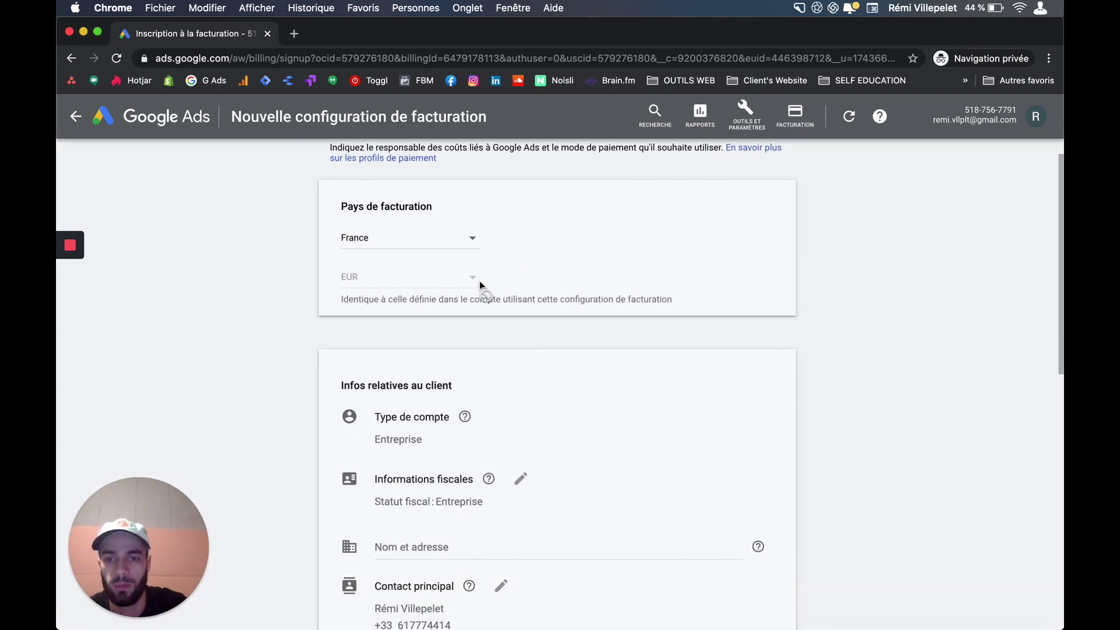
pyautogui.scroll(1, 480, 281)
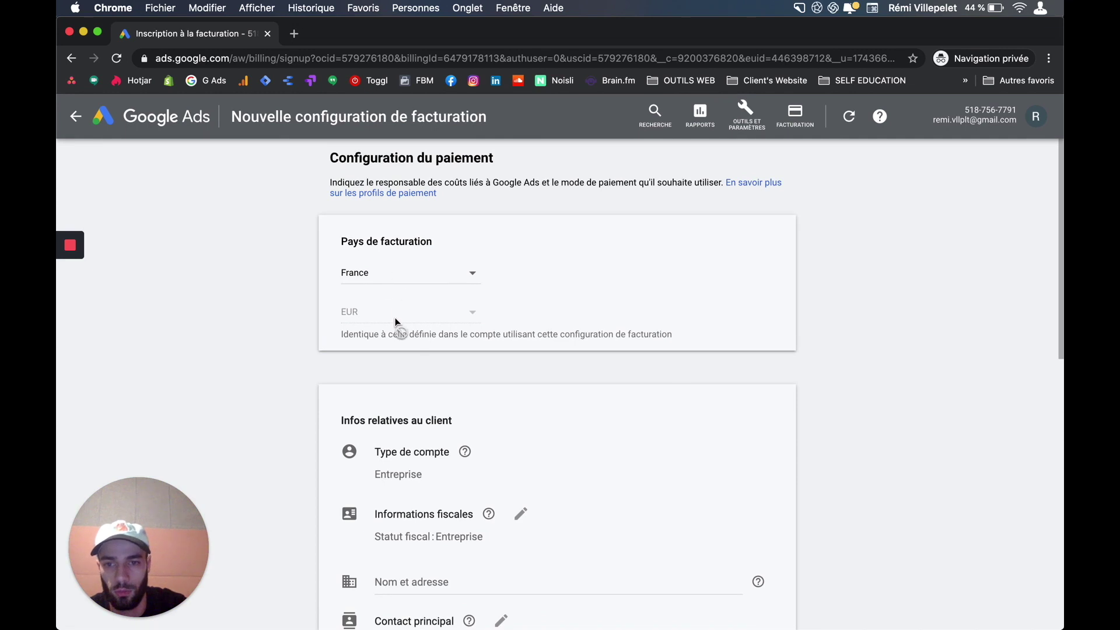
pyautogui.scroll(-3, 456, 393)
# - Expand the Nom et adresse section and view the Mode de paiement options
pyautogui.click(398, 377)
pyautogui.click(435, 390)
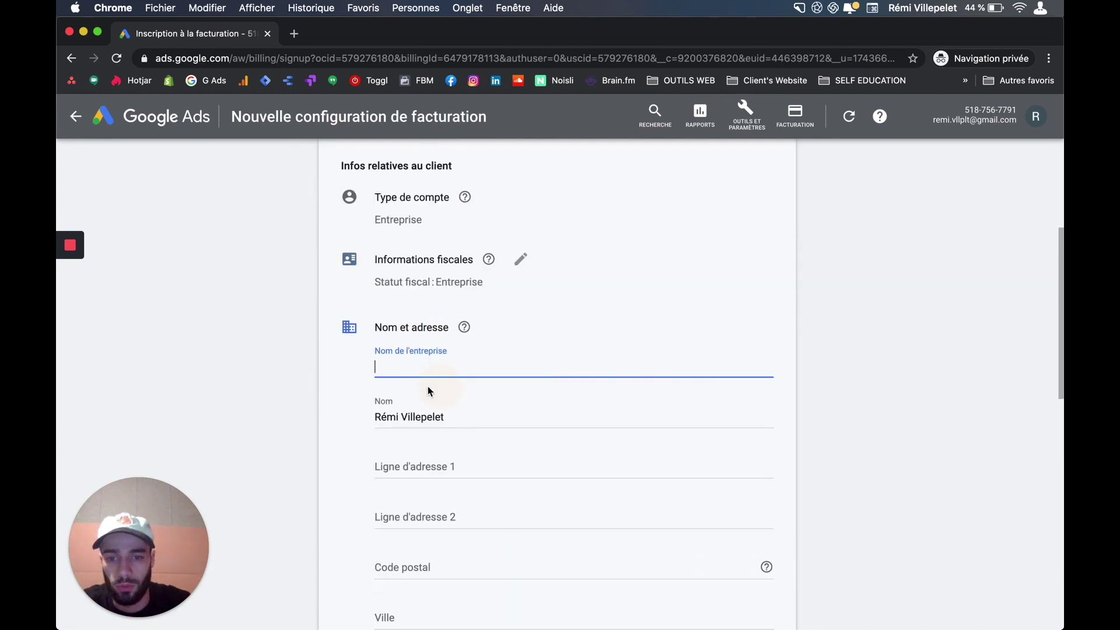
pyautogui.scroll(-4, 419, 477)
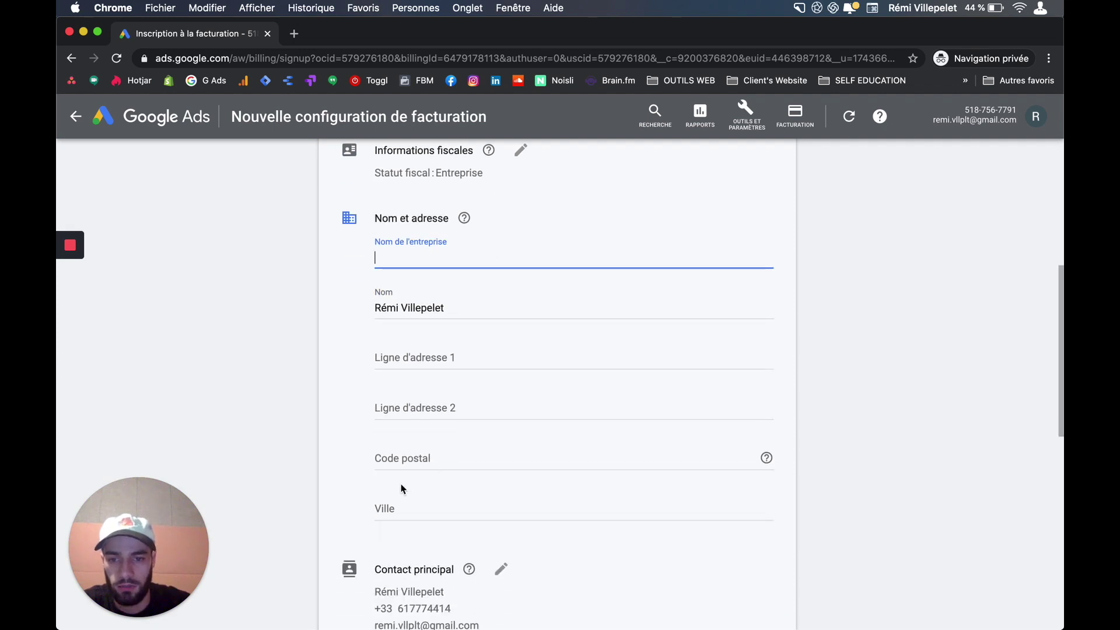
pyautogui.scroll(-8, 400, 526)
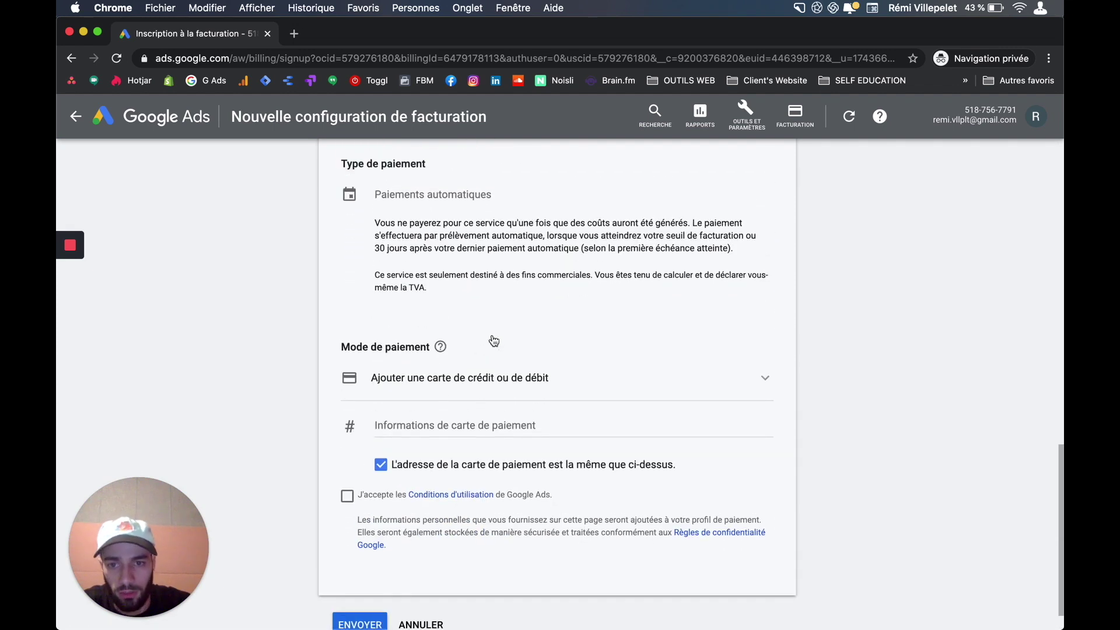
pyautogui.click(747, 377)
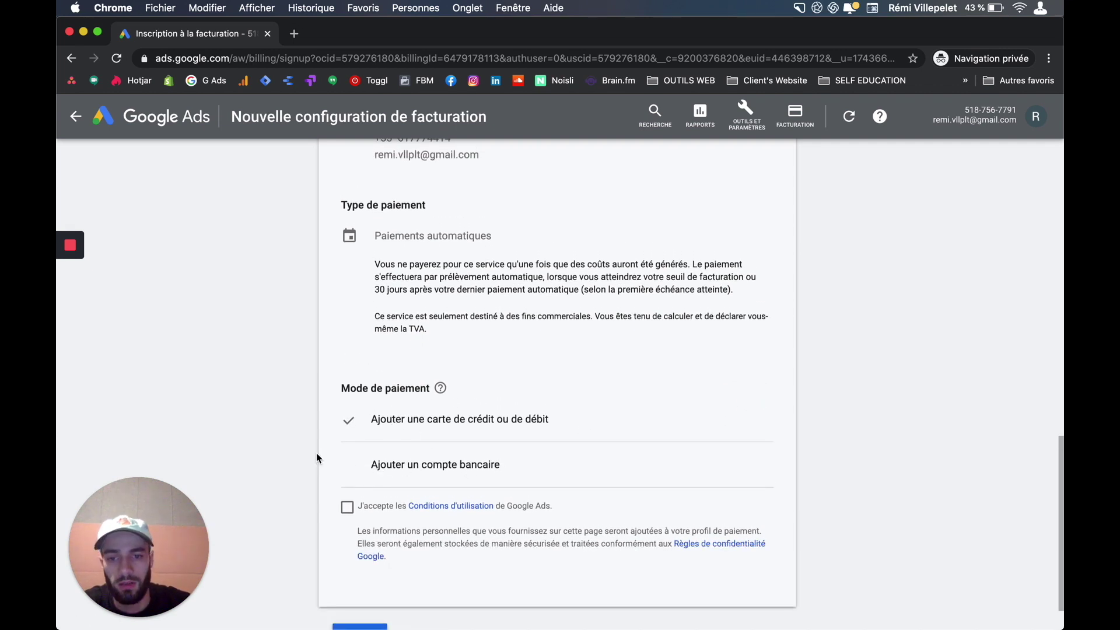
# - Choose Ajouter une carte de crédit ou de débit as the payment method
pyautogui.click(408, 420)
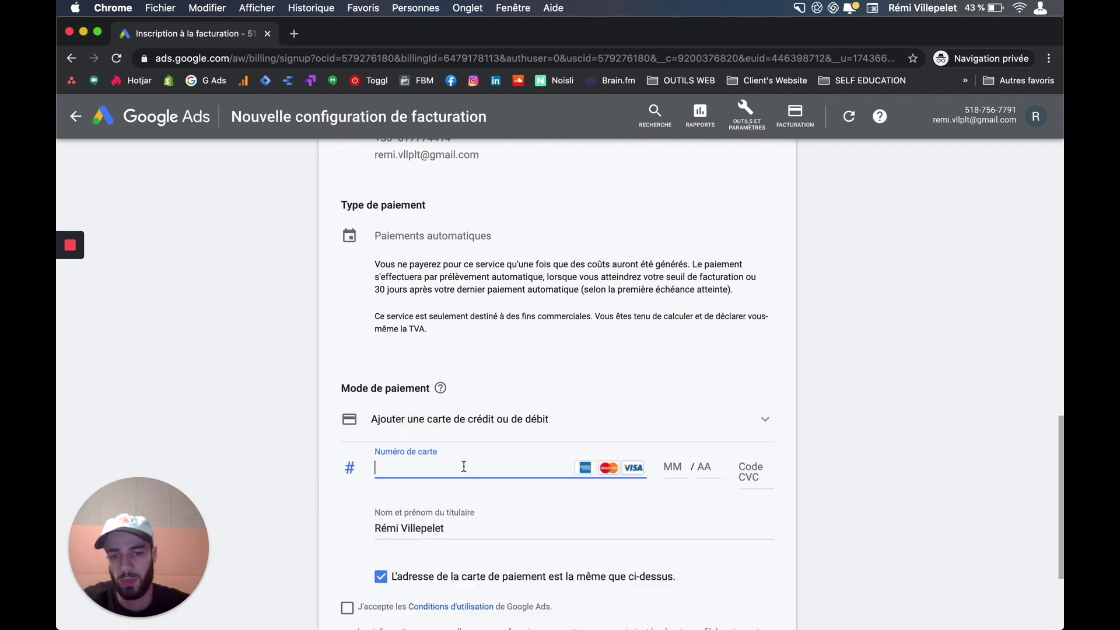
pyautogui.scroll(-3, 465, 464)
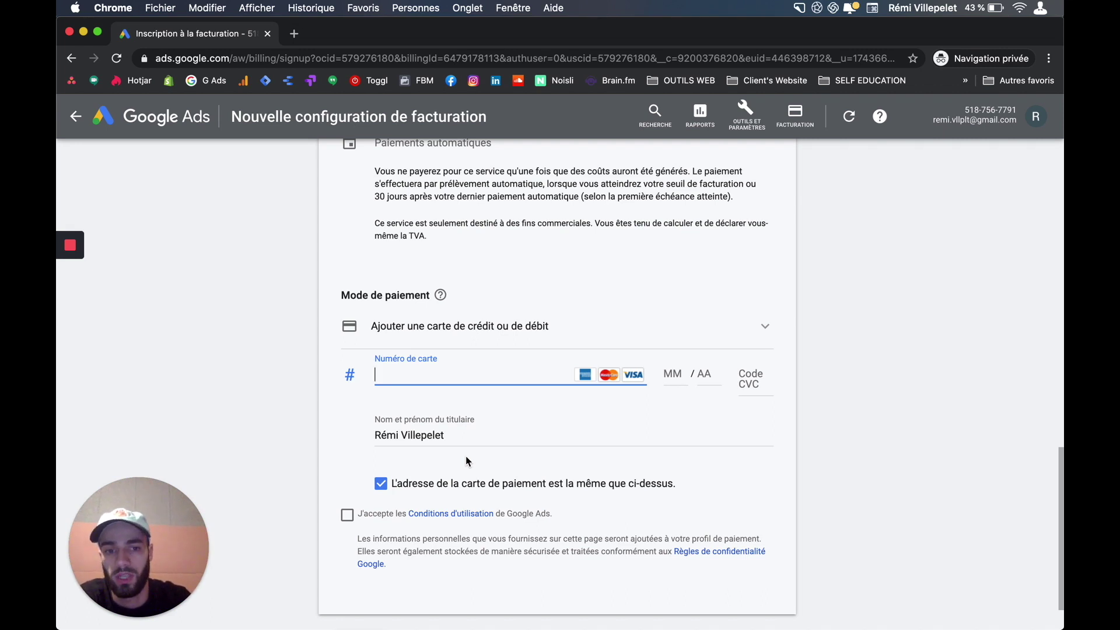
pyautogui.click(549, 340)
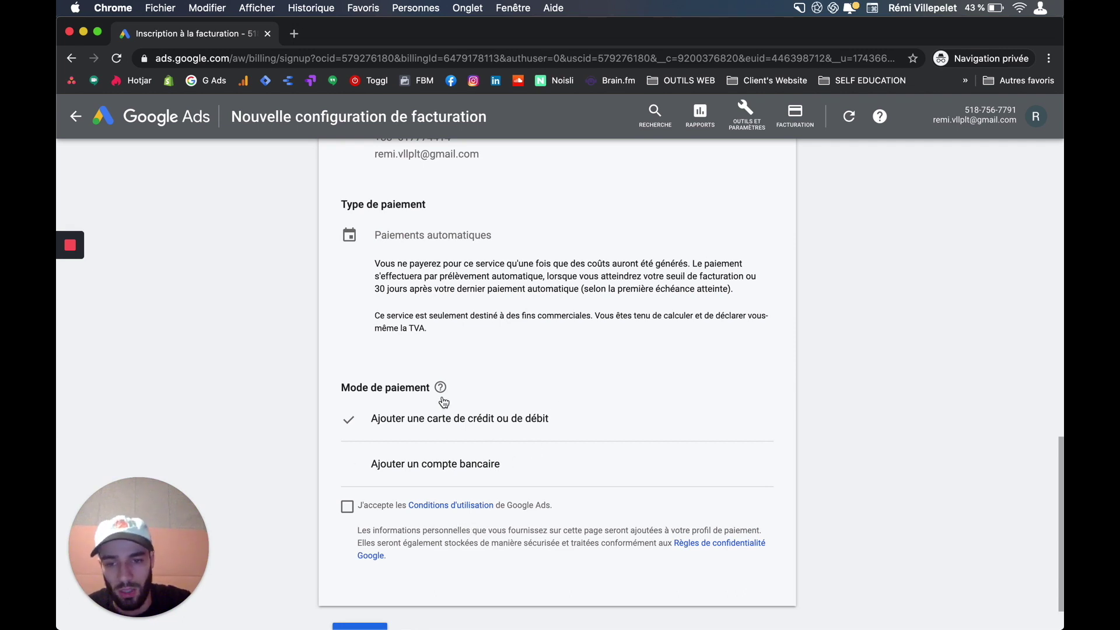
pyautogui.scroll(-2, 437, 327)
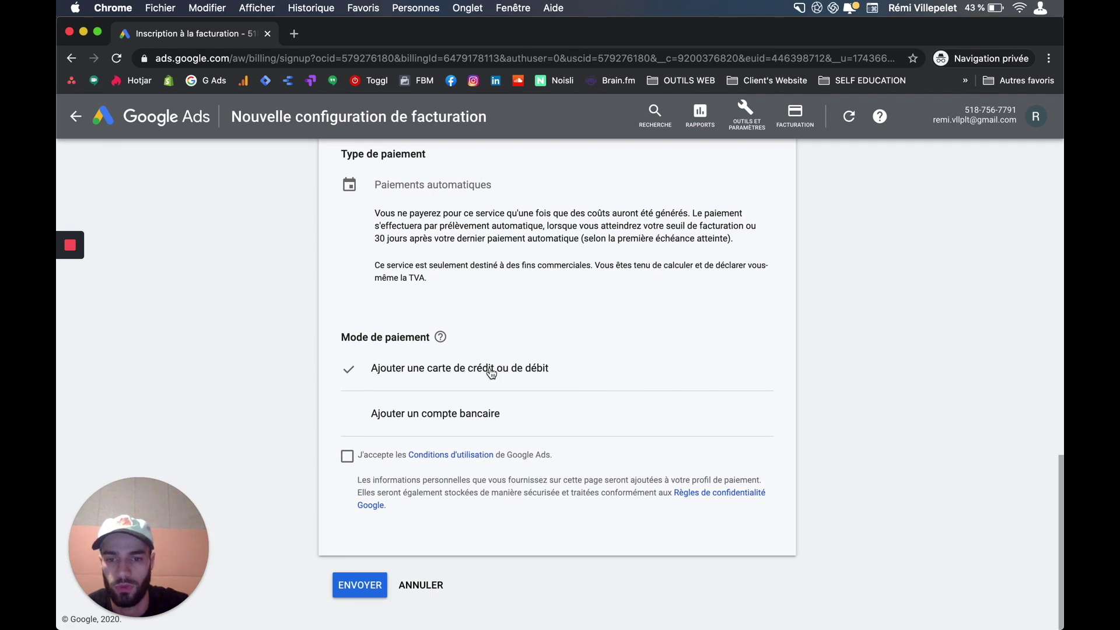
pyautogui.click(414, 379)
# - Accept the Google Ads terms and submit the incomplete billing setup form
pyautogui.scroll(-1, 389, 537)
pyautogui.click(347, 520)
pyautogui.scroll(-2, 362, 554)
pyautogui.click(379, 585)
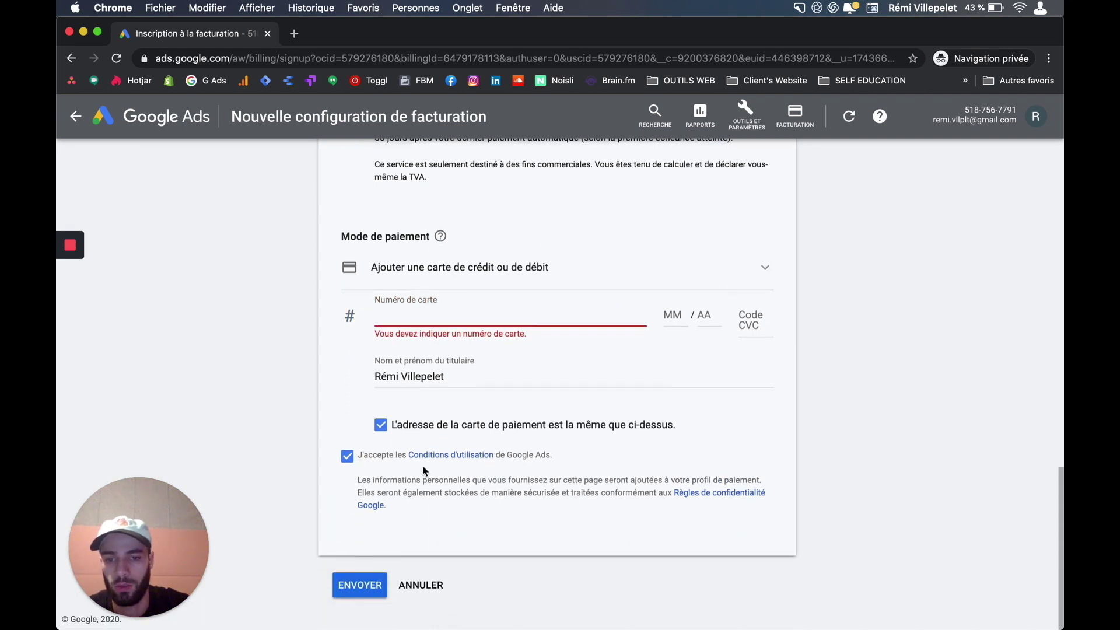
pyautogui.scroll(8, 449, 491)
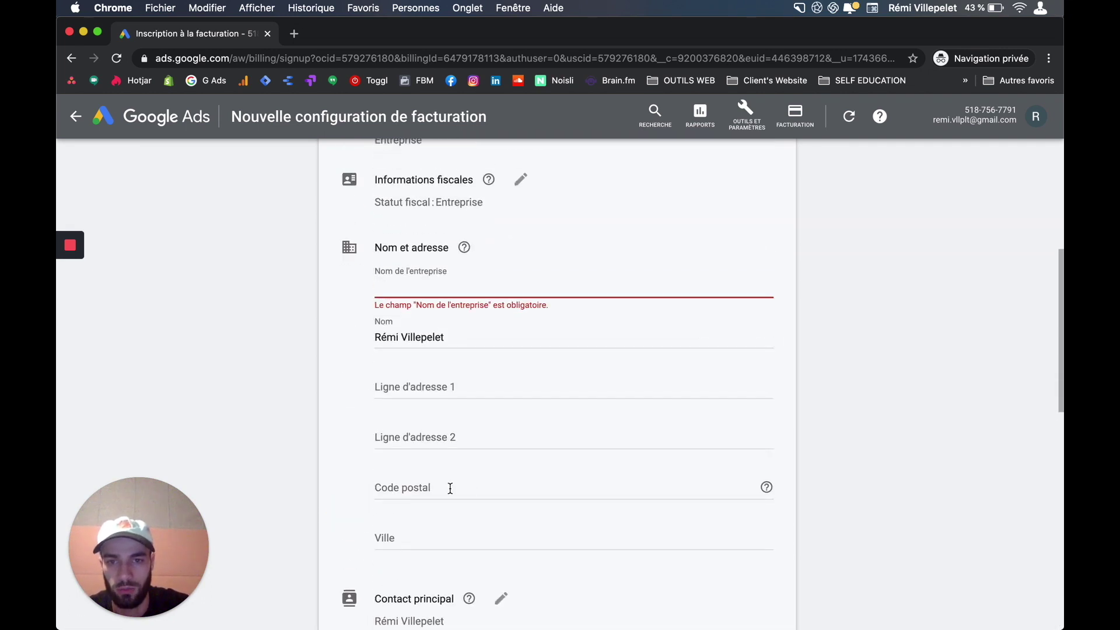
pyautogui.scroll(-15, 450, 492)
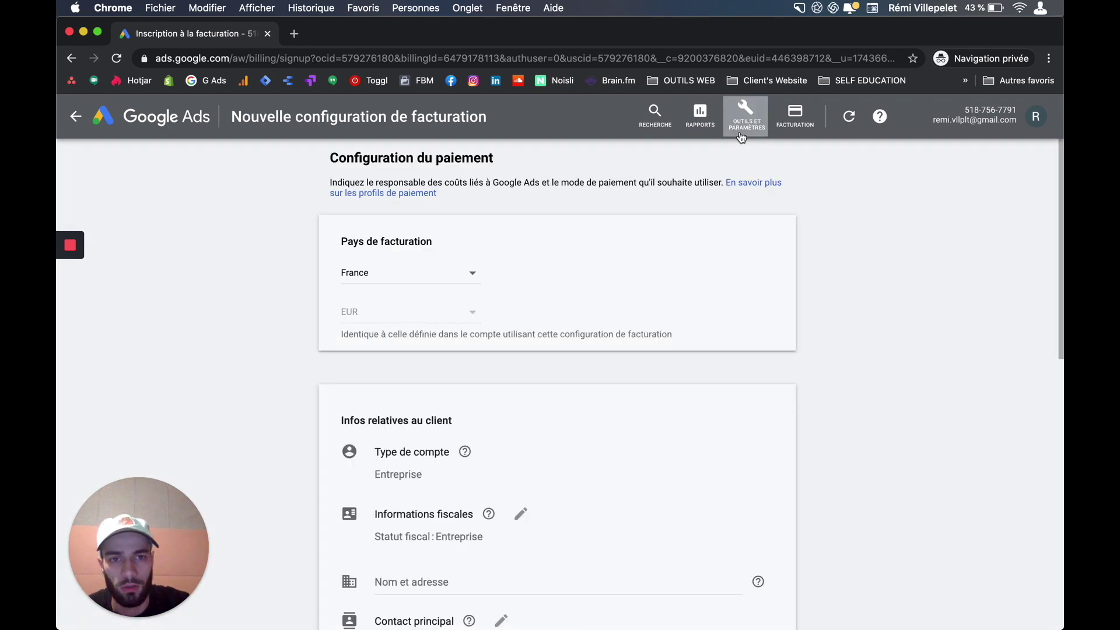
pyautogui.click(746, 123)
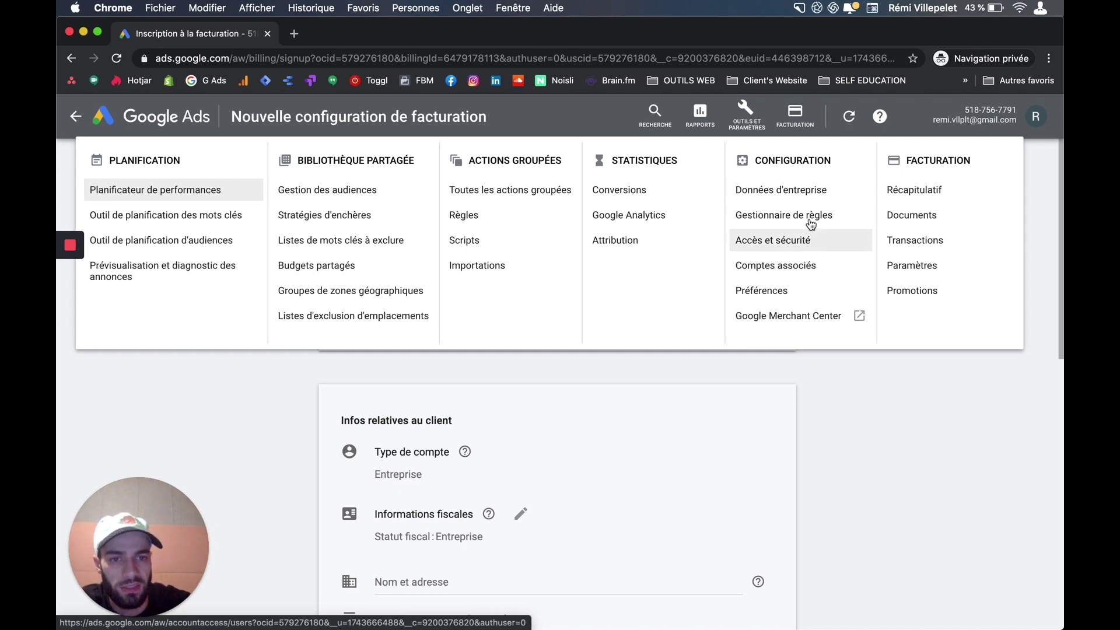
# - In Préférences, rename the account to 'Entreprise 1', save it, then expand Coordonnées
pyautogui.click(762, 291)
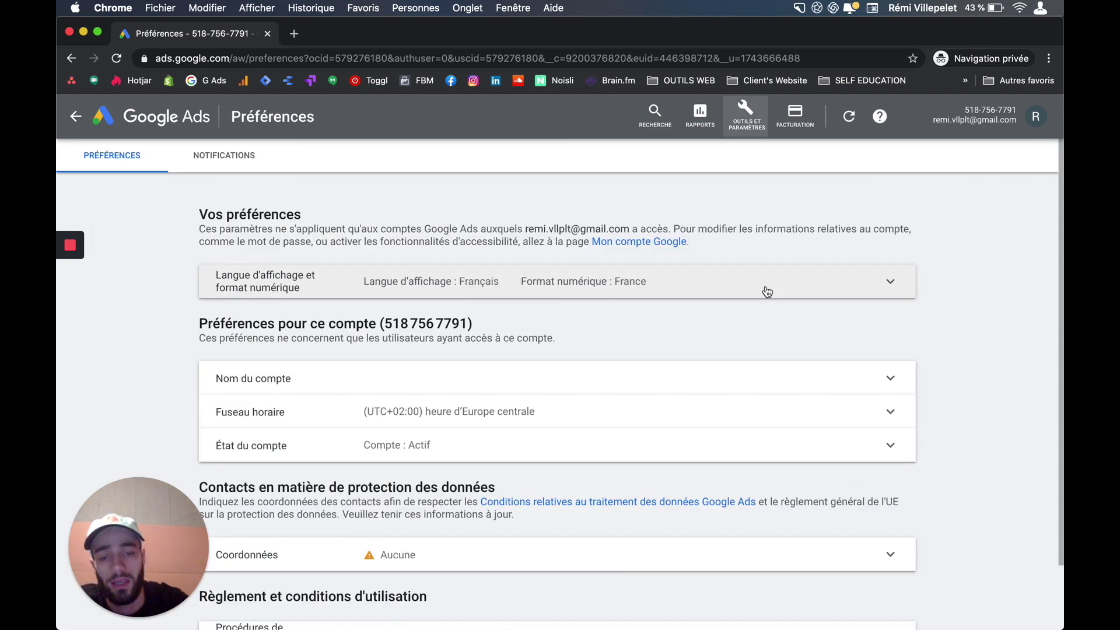
pyautogui.scroll(-1, 769, 344)
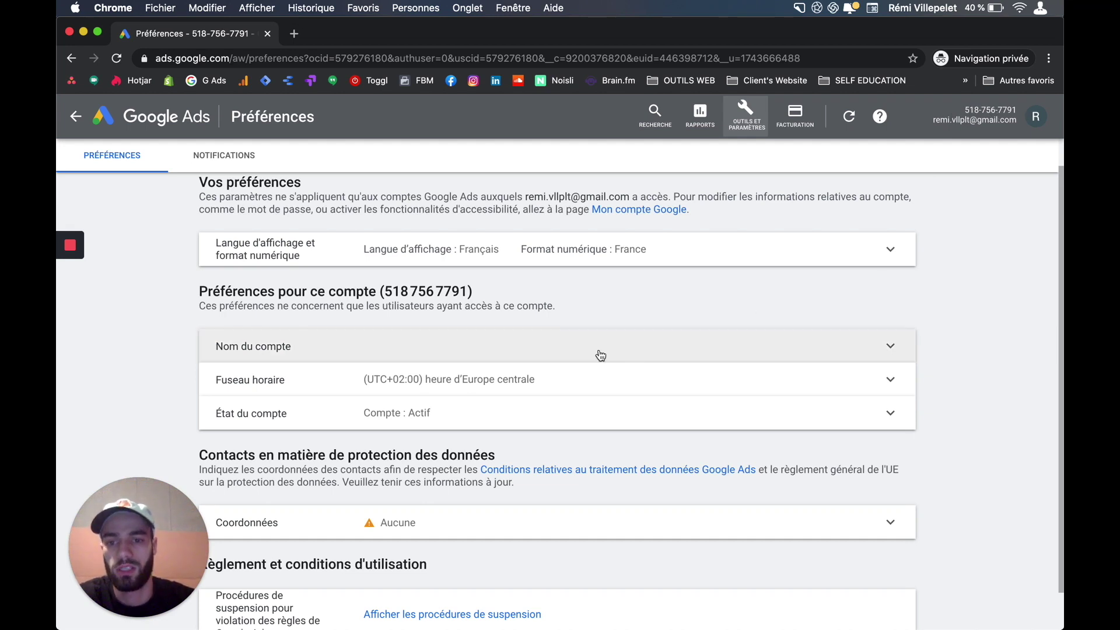
pyautogui.click(528, 348)
pyautogui.click(381, 366)
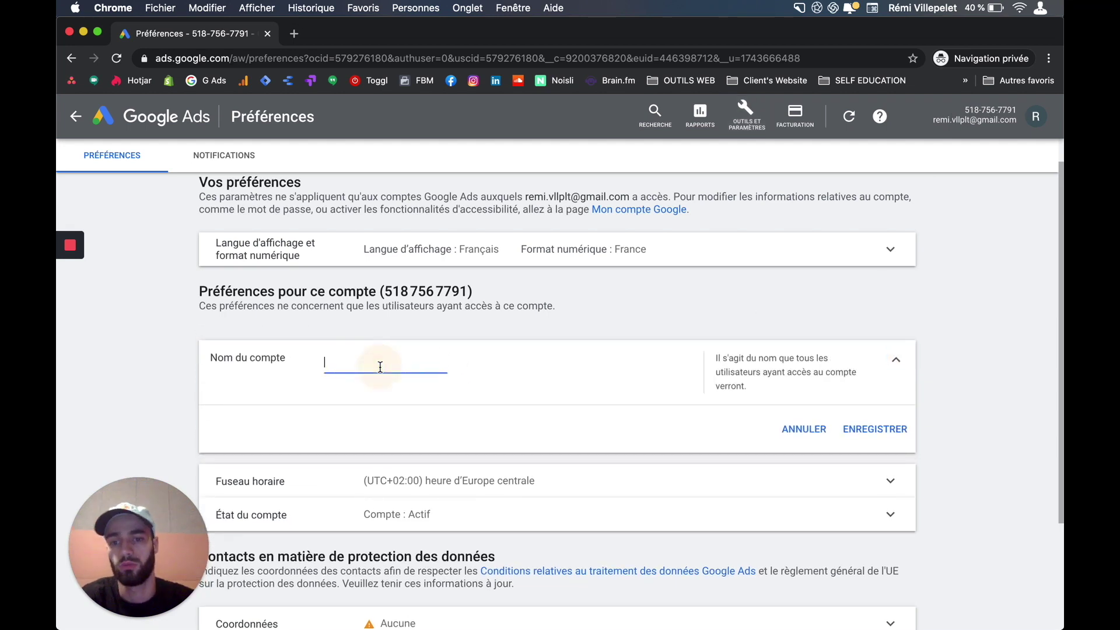
pyautogui.write('Entreprise 1')
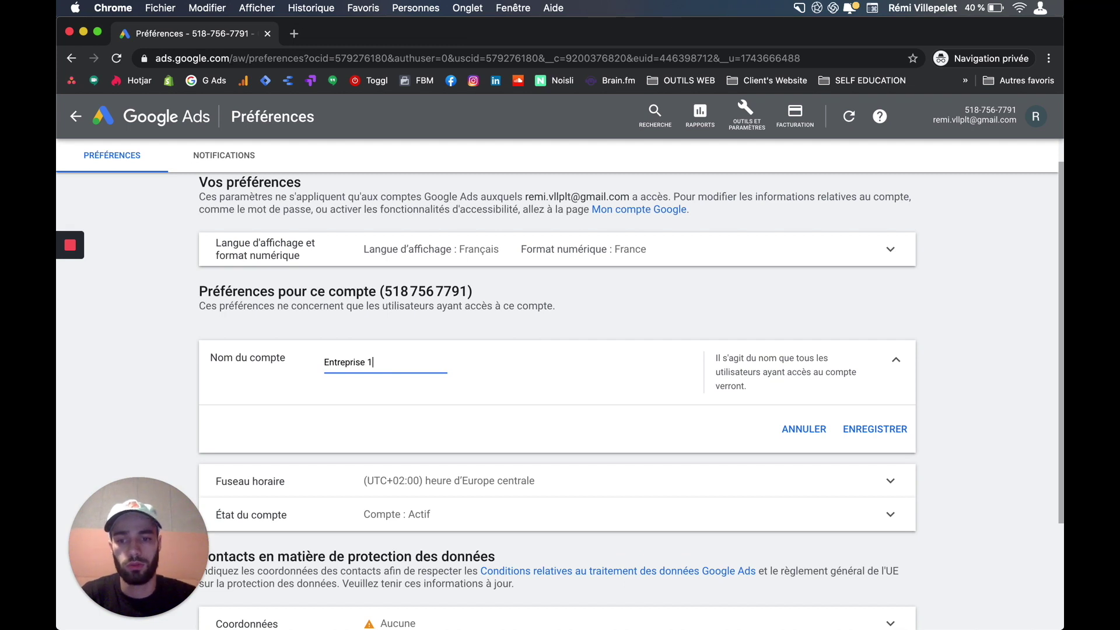
pyautogui.click(559, 355)
pyautogui.click(853, 425)
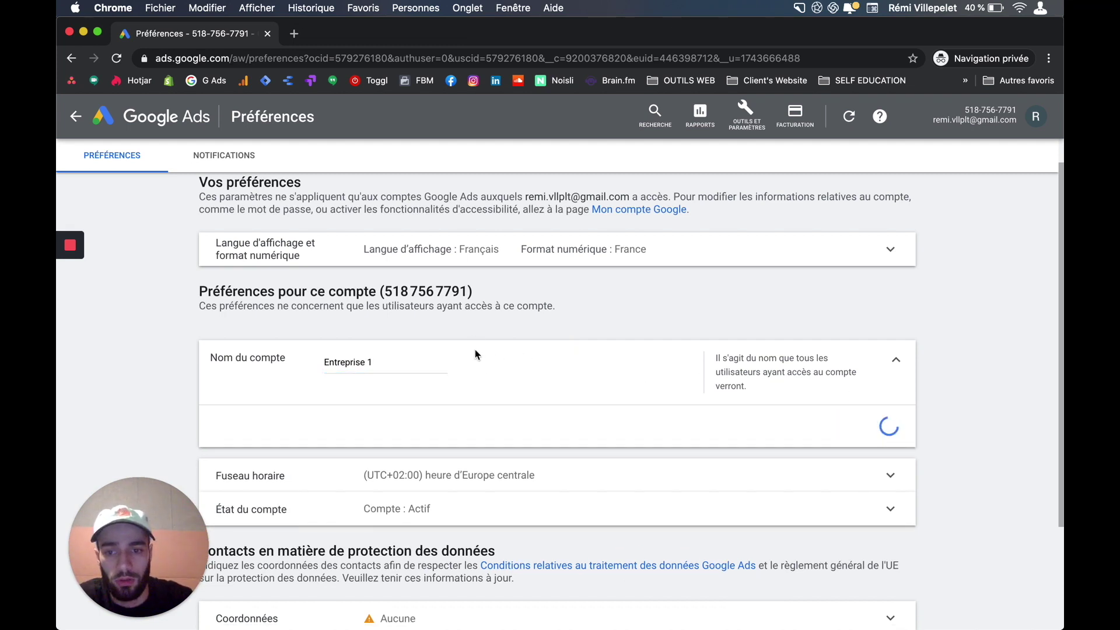
pyautogui.scroll(-2, 525, 363)
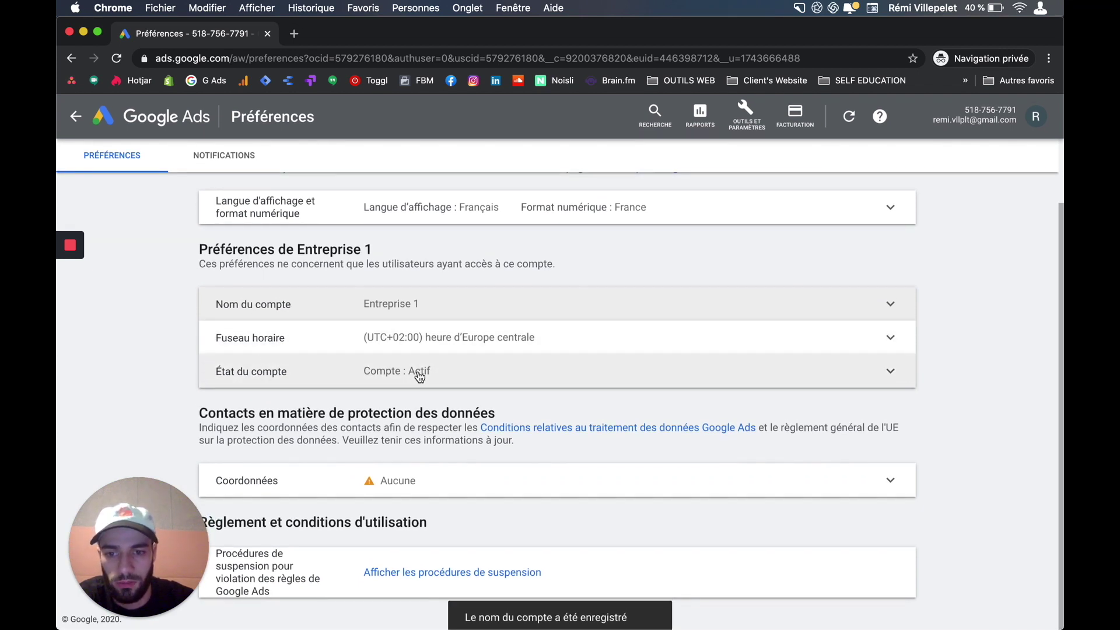
pyautogui.click(667, 478)
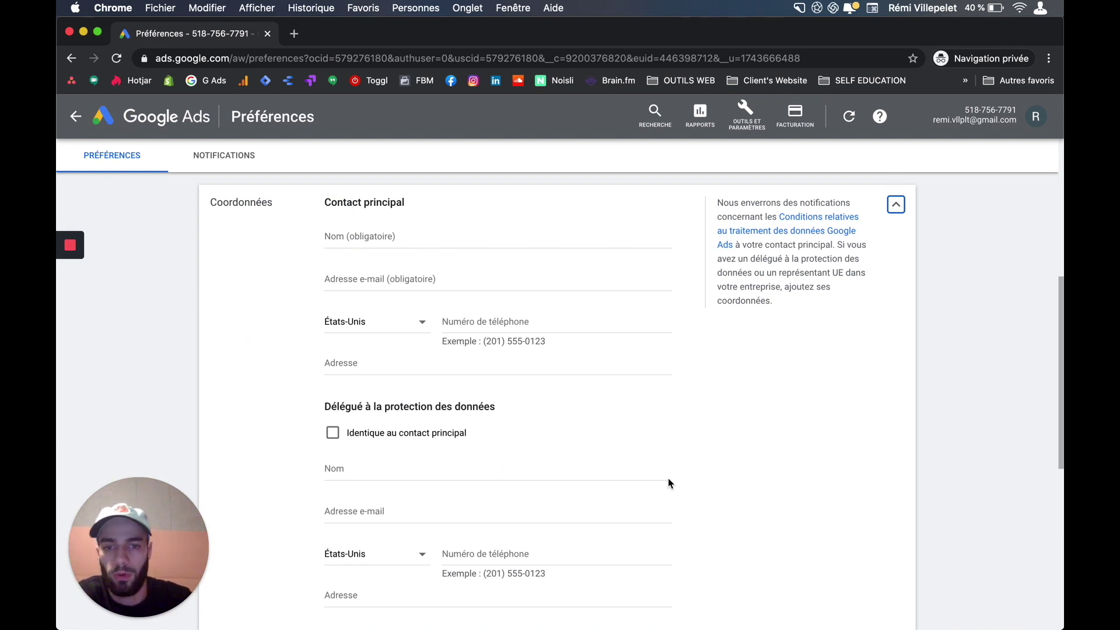
# - Visit the principal contact's name and e-mail fields and check the États-Unis phone country list
pyautogui.click(345, 237)
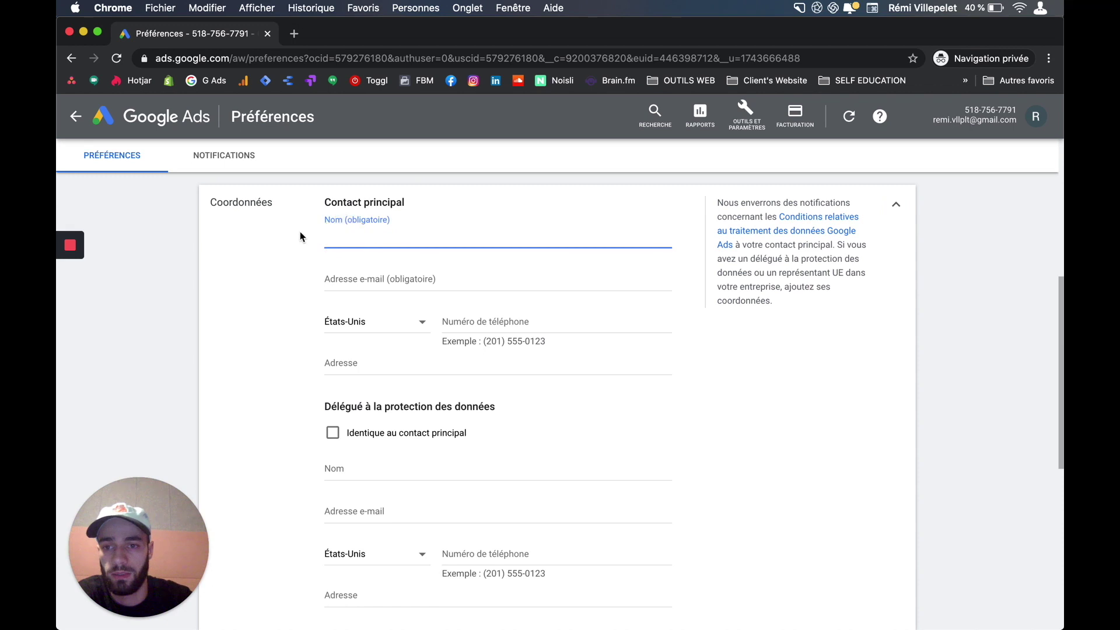
pyautogui.scroll(-4, 375, 373)
pyautogui.scroll(8, 375, 373)
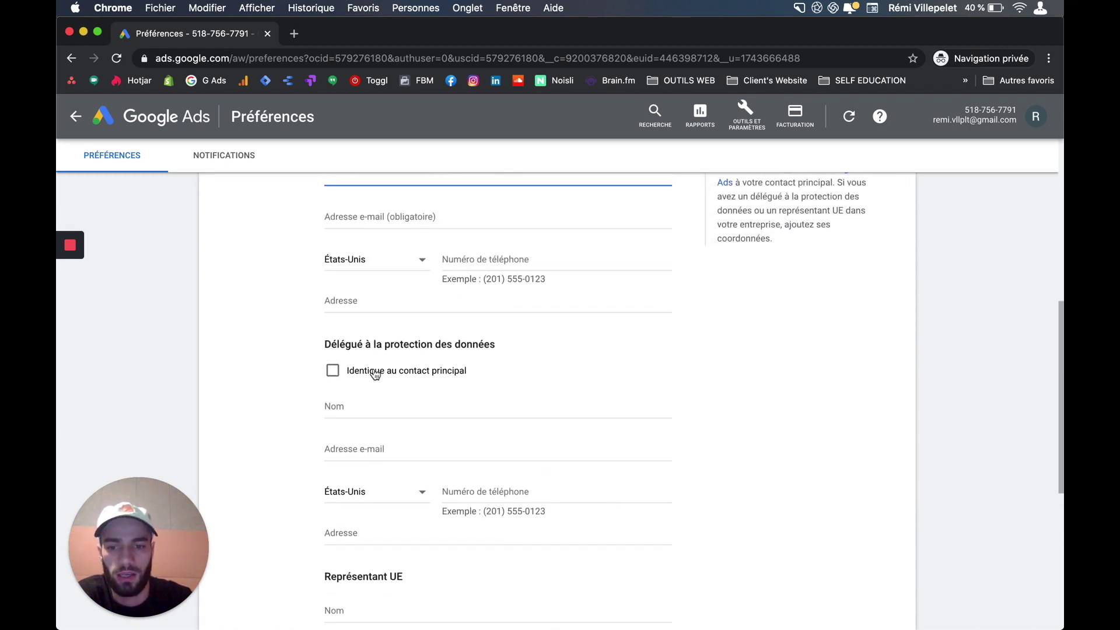
pyautogui.click(350, 351)
pyautogui.click(356, 403)
pyautogui.click(388, 449)
pyautogui.click(443, 450)
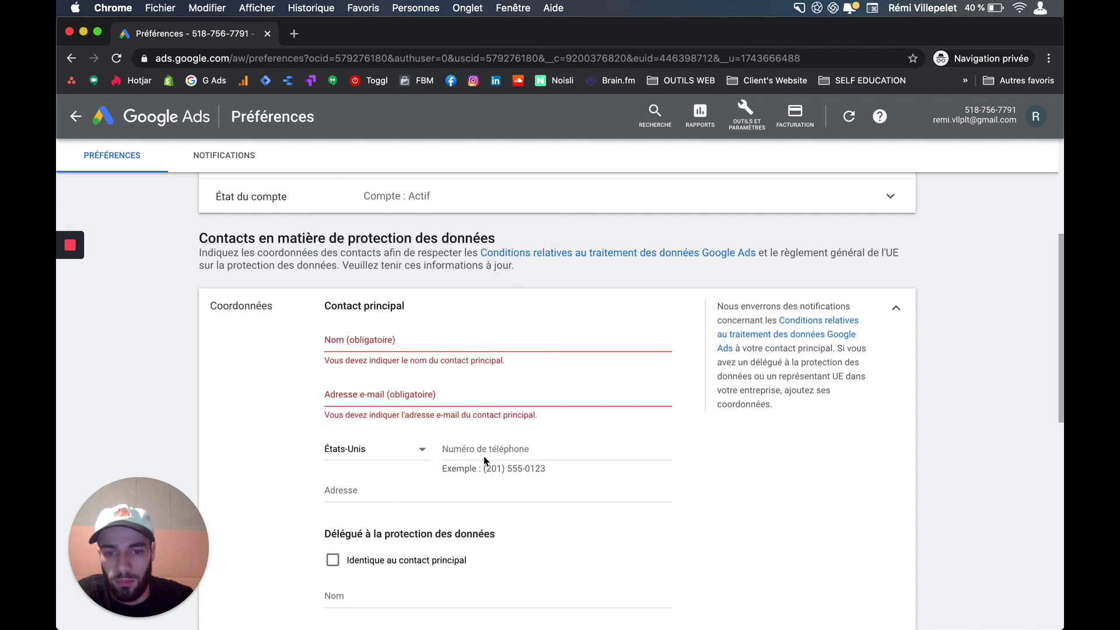
# - Scroll through the rest of the data protection contact form and back up
pyautogui.scroll(-8, 405, 457)
pyautogui.scroll(-5, 407, 468)
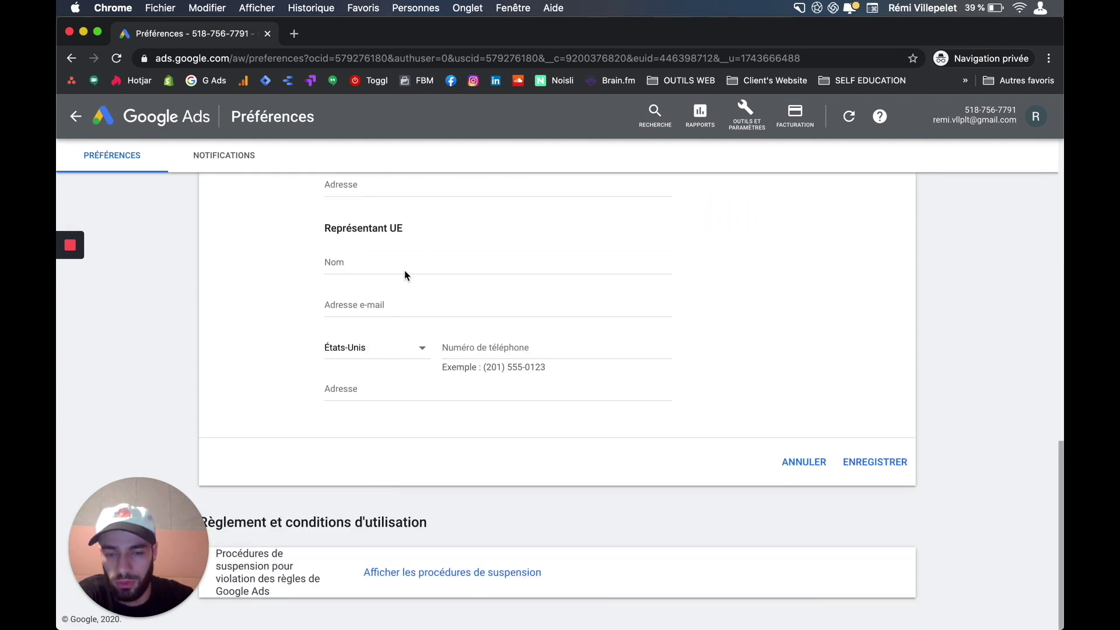
pyautogui.scroll(5, 405, 274)
pyautogui.scroll(6, 406, 366)
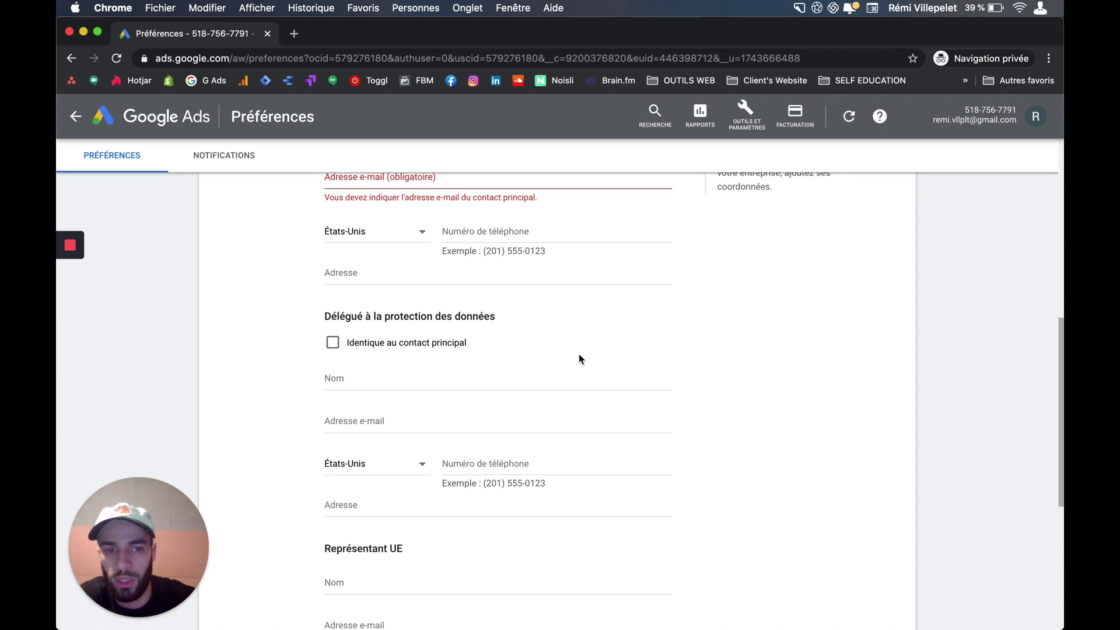
pyautogui.scroll(-4, 580, 359)
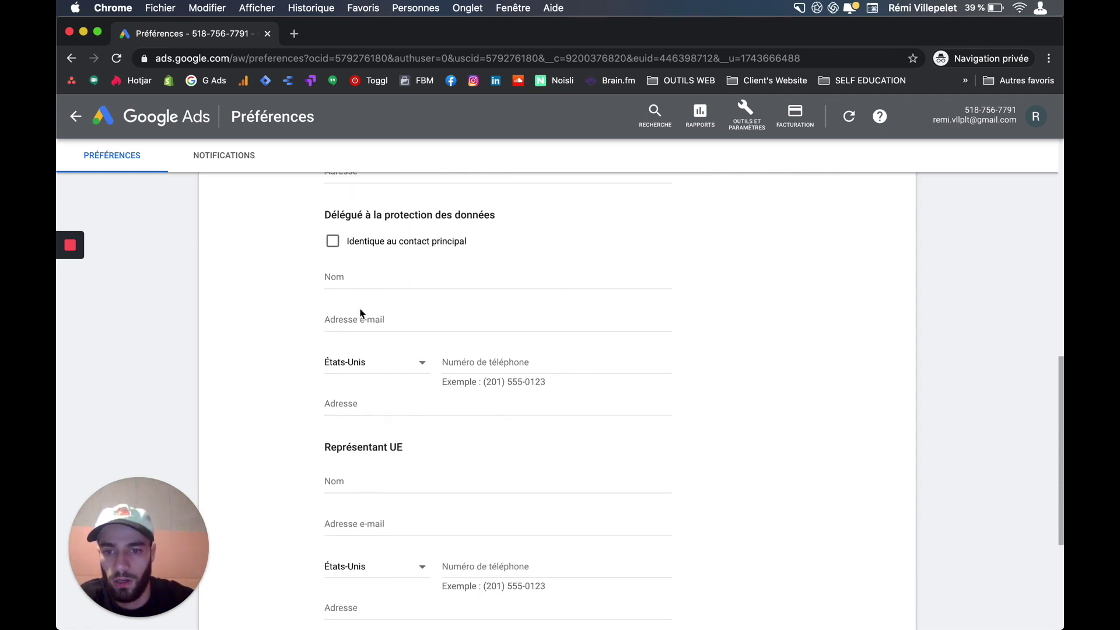
pyautogui.scroll(-3, 390, 409)
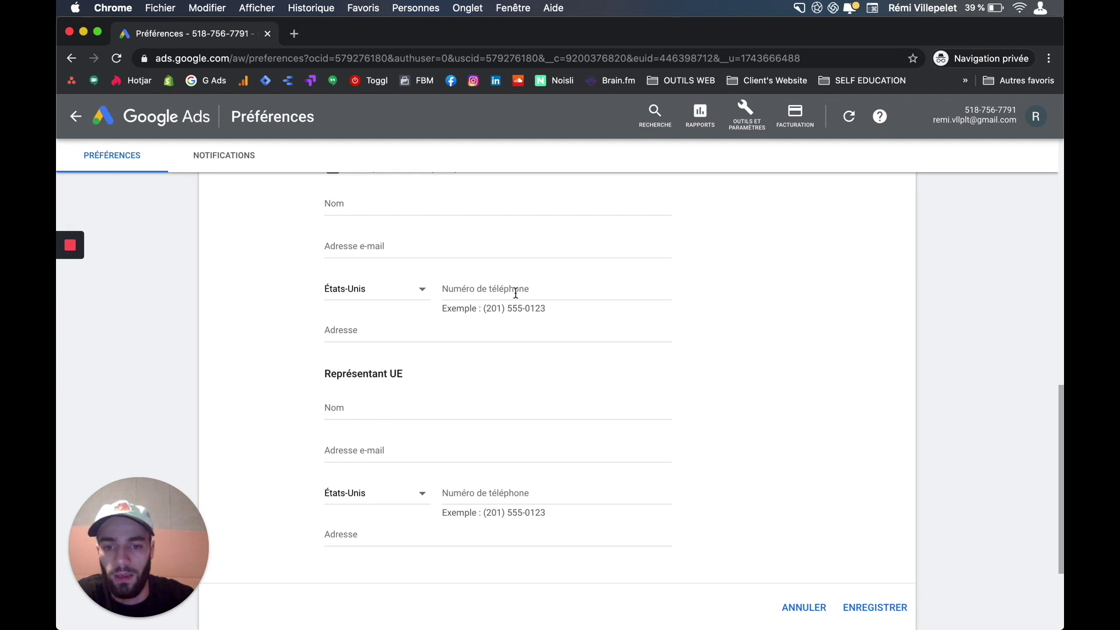
pyautogui.scroll(-6, 510, 368)
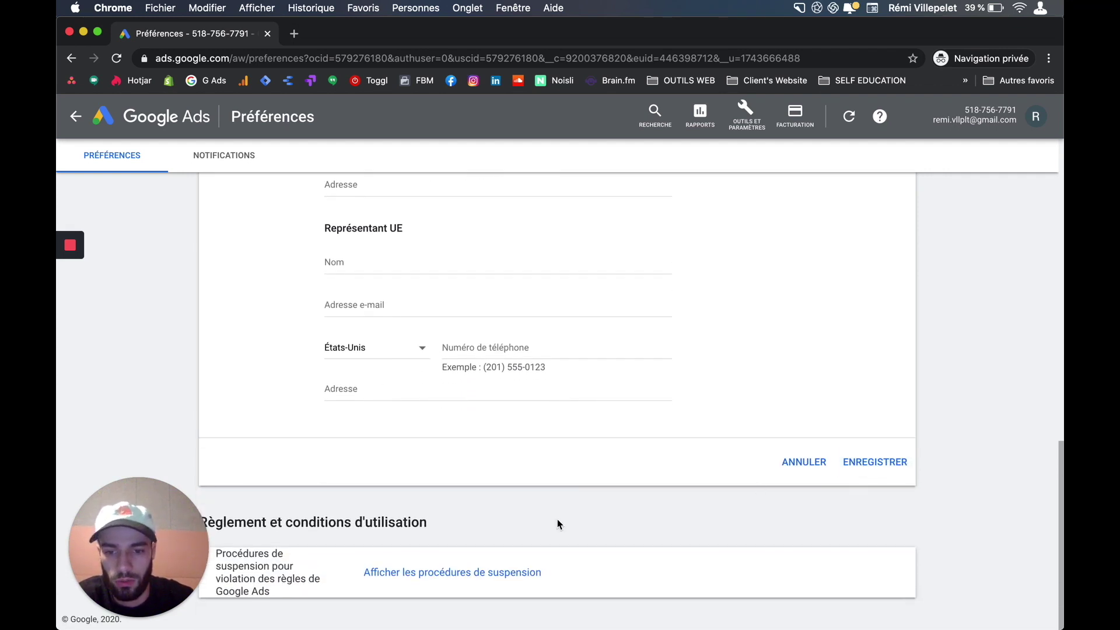
pyautogui.scroll(20, 558, 525)
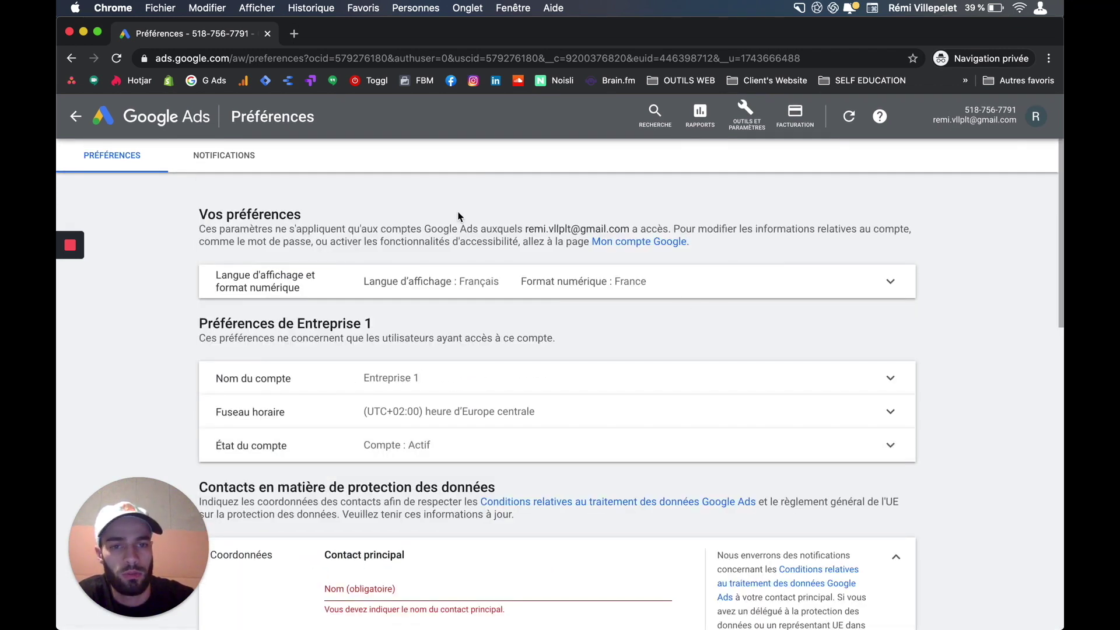